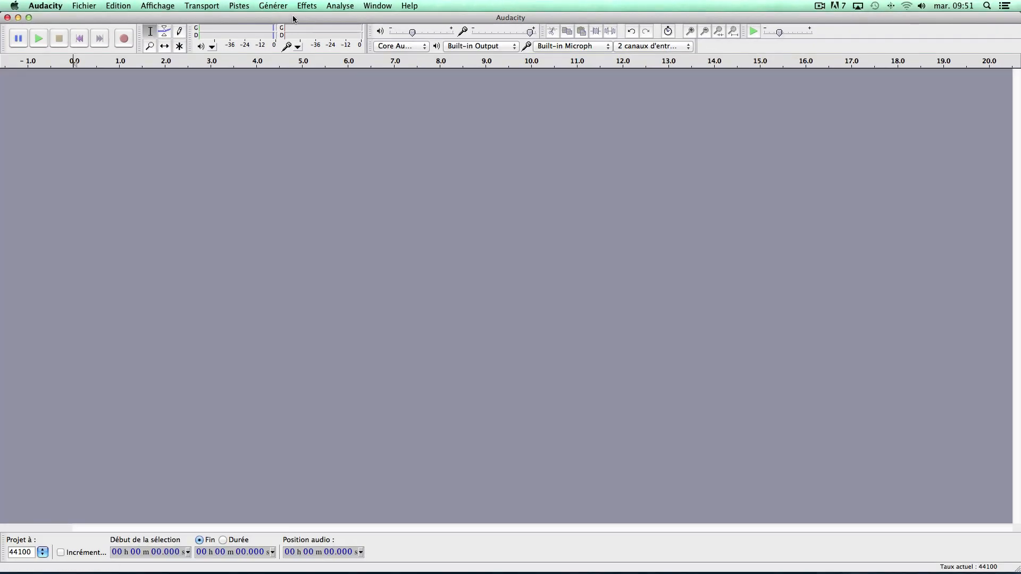
# Generate a click track at 150 beats per minute with 4 beats per measure and 16 measures, and briefly play it back.
pyautogui.click(307, 6)
pyautogui.moveTo(279, 8)
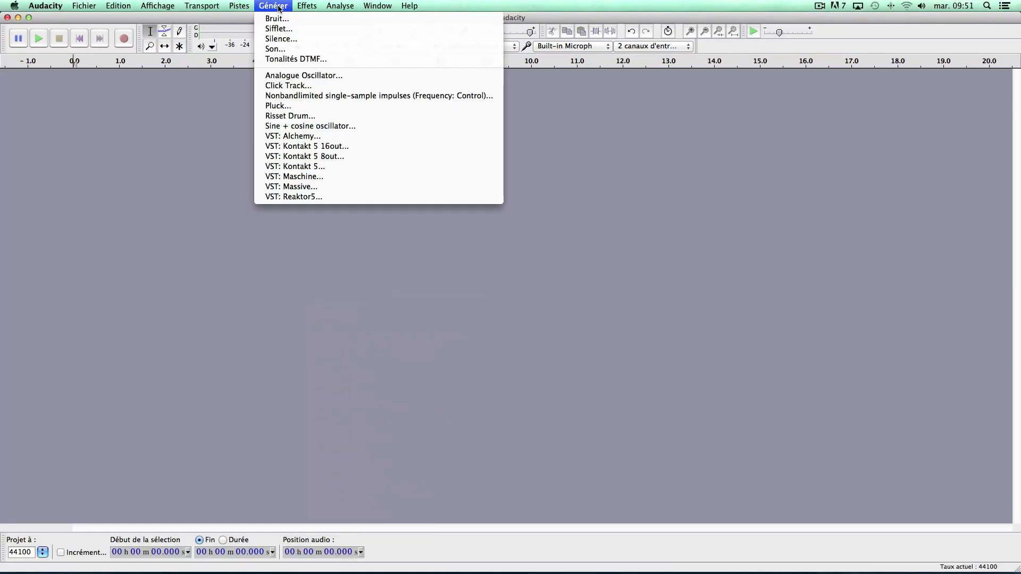
pyautogui.click(305, 88)
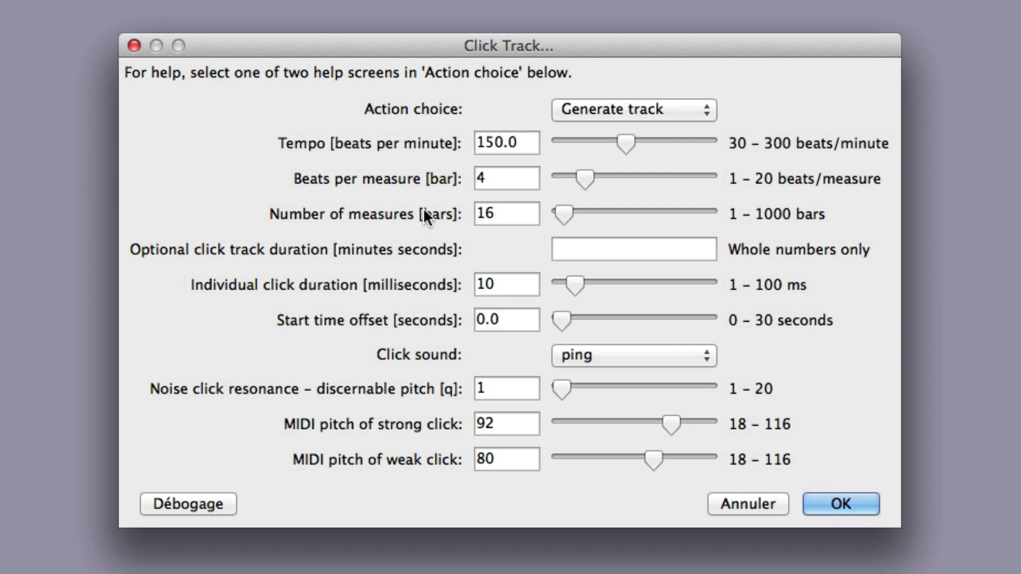
pyautogui.click(485, 142)
pyautogui.moveTo(485, 143); pyautogui.dragTo(494, 143)
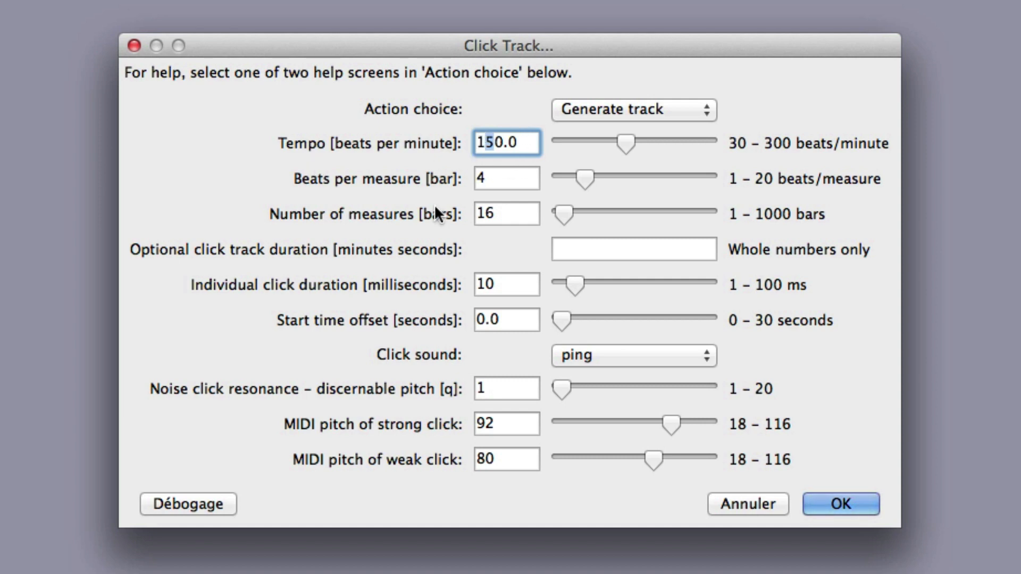
pyautogui.click(496, 142)
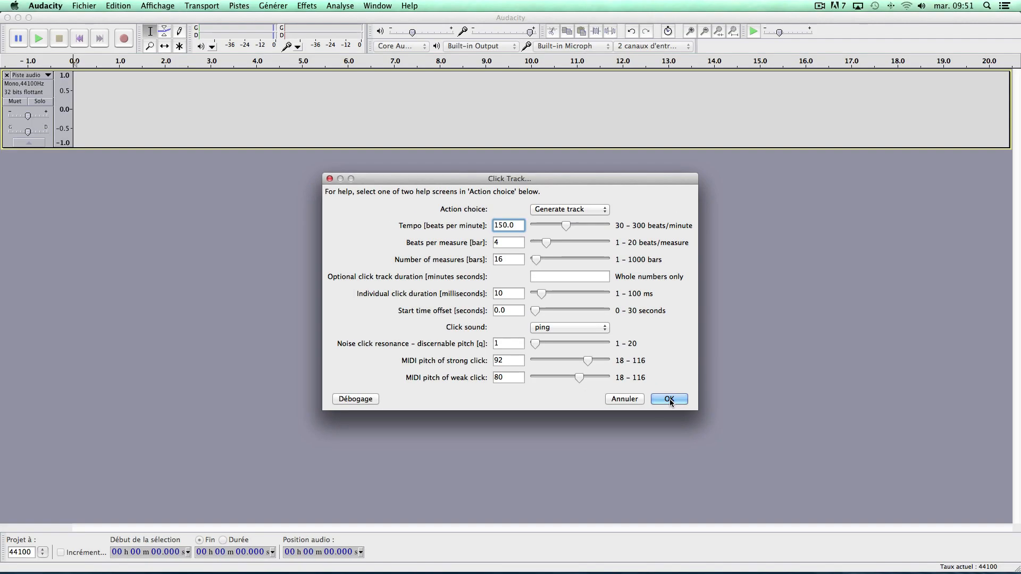
pyautogui.click(841, 504)
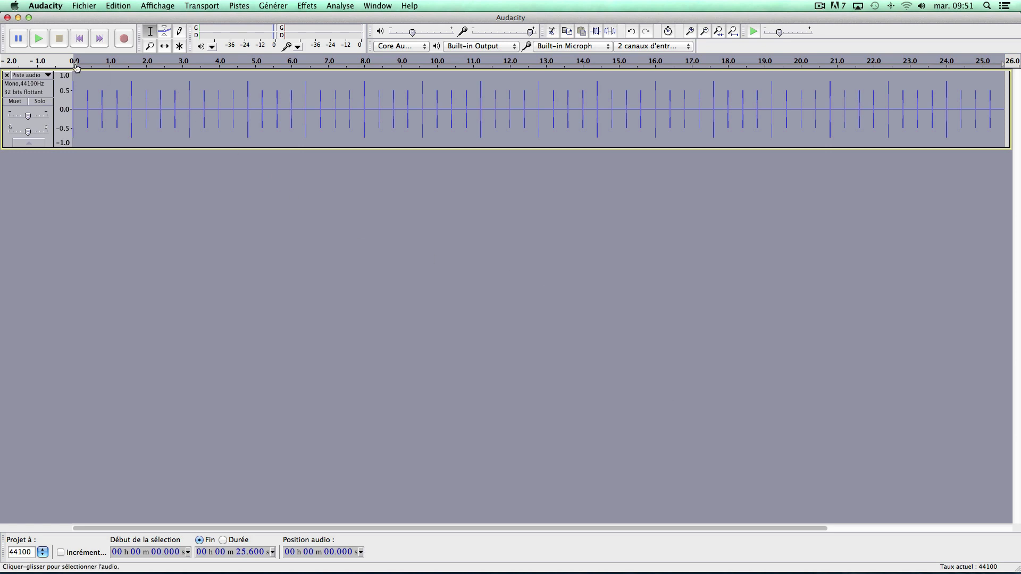
pyautogui.click(39, 39)
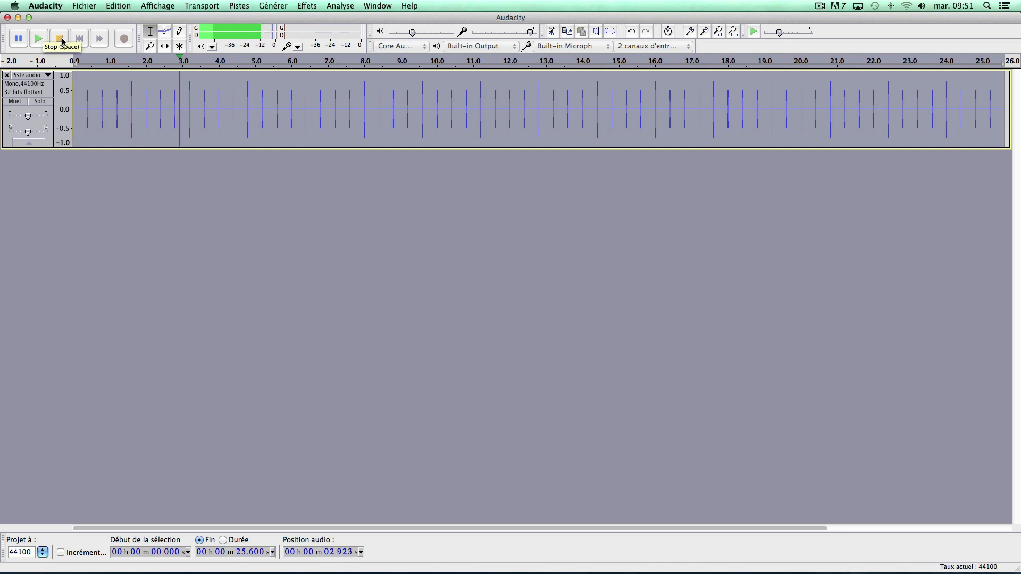
pyautogui.click(60, 38)
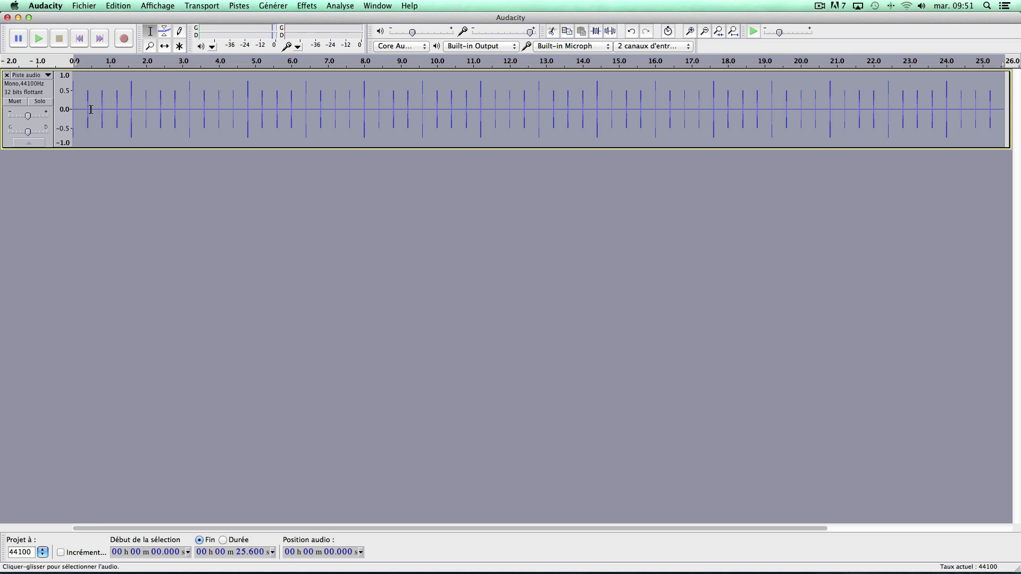
# Check in the recording preferences that Doublage, playing other tracks while recording a new one, is enabled.
pyautogui.click(58, 7)
pyautogui.click(62, 35)
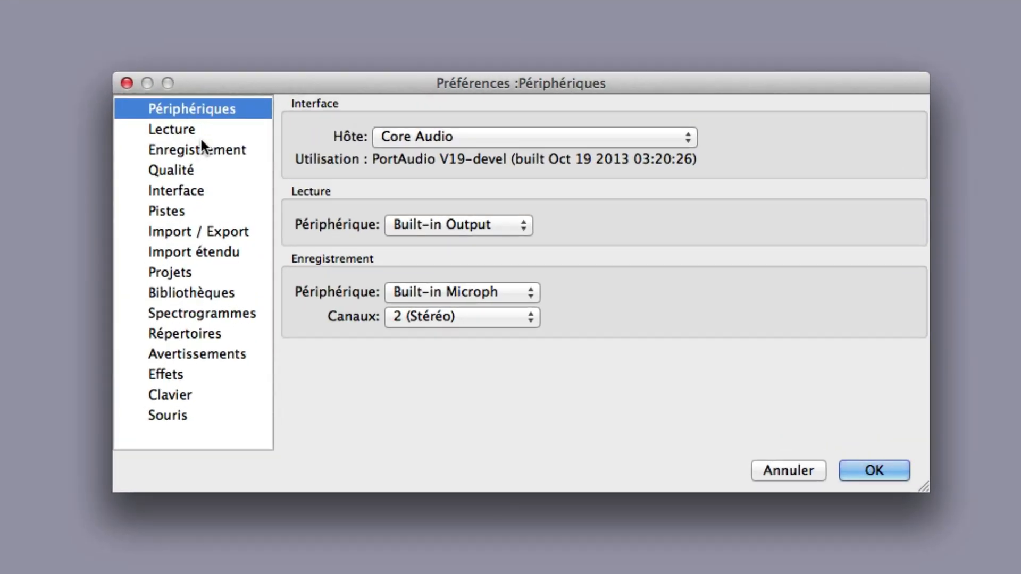
pyautogui.click(316, 226)
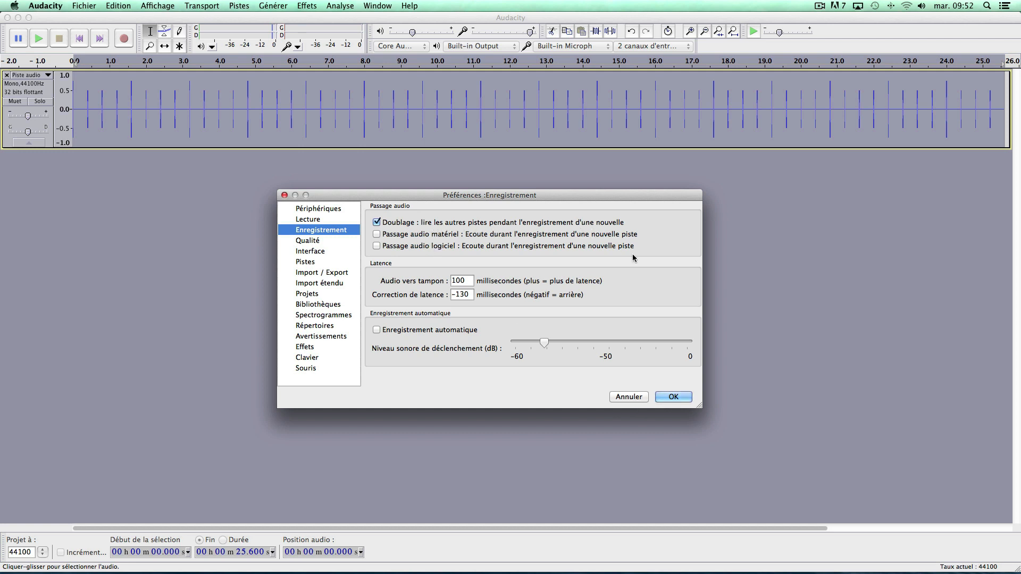
pyautogui.click(673, 397)
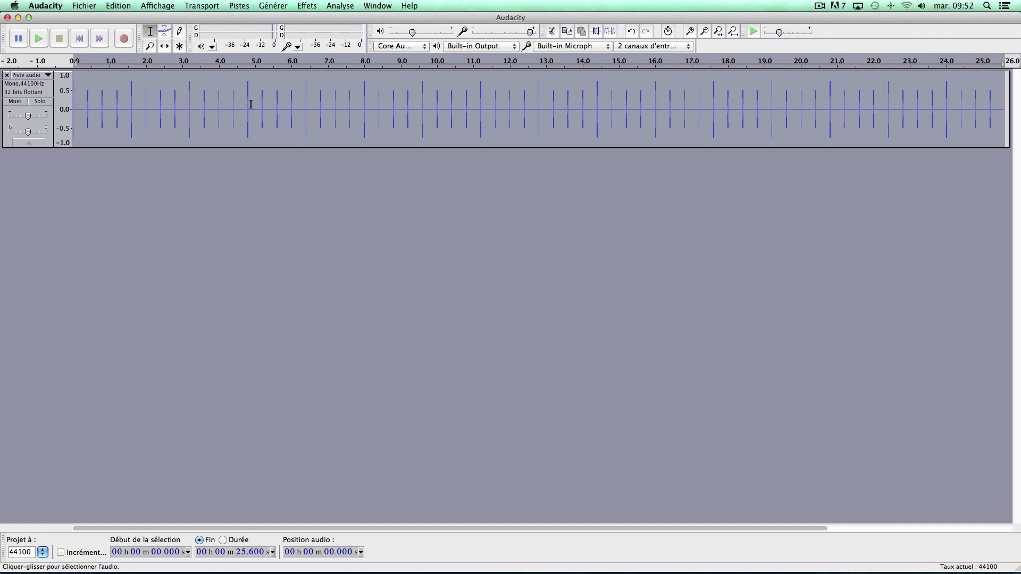
# Record the click playback onto a new track for about 6.5 seconds.
pyautogui.click(124, 38)
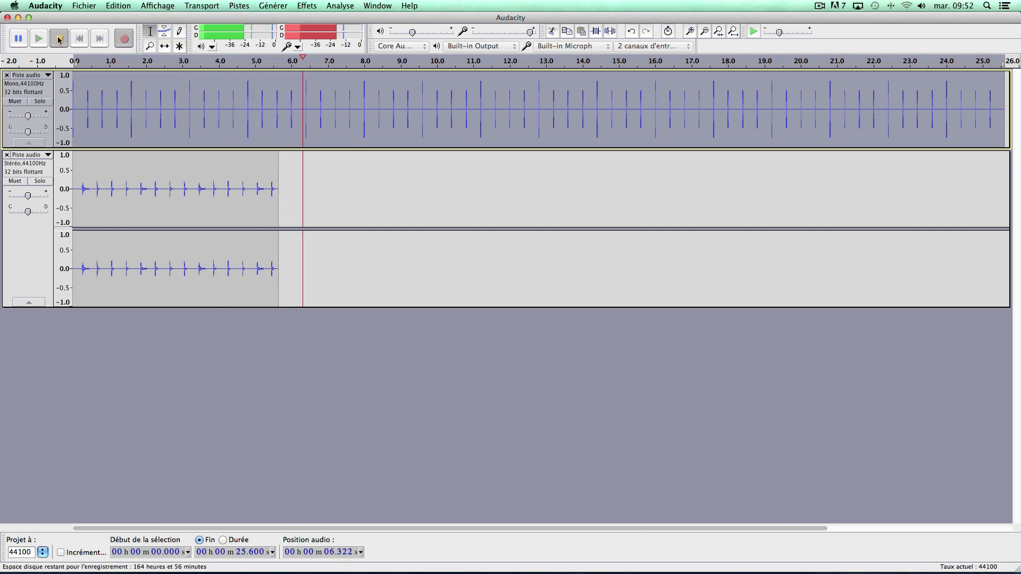
pyautogui.click(59, 38)
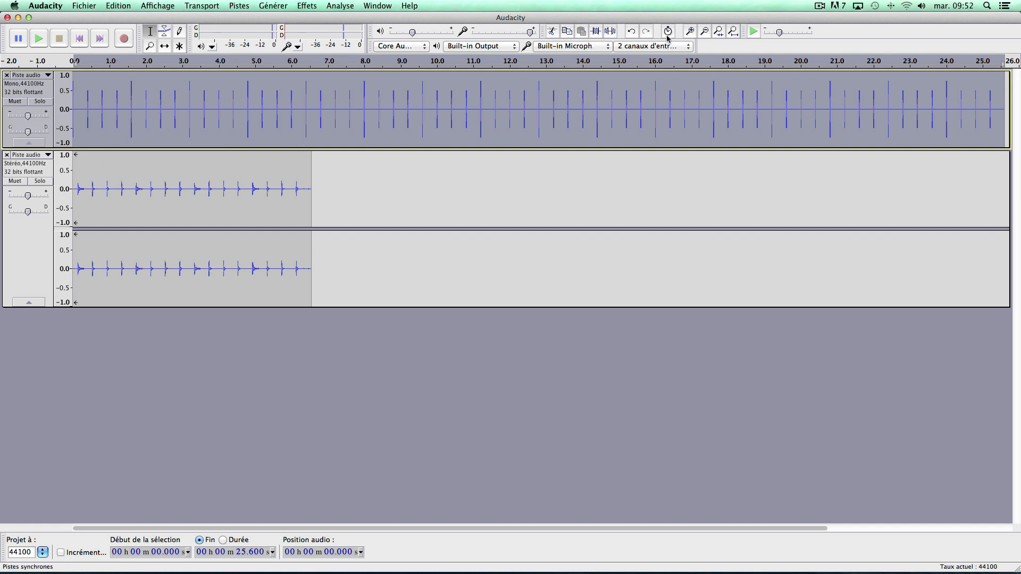
# Examine the offset between the first generated click and the recorded click at the start of both tracks.
pyautogui.click(689, 33)
pyautogui.click(689, 33)
pyautogui.click(690, 33)
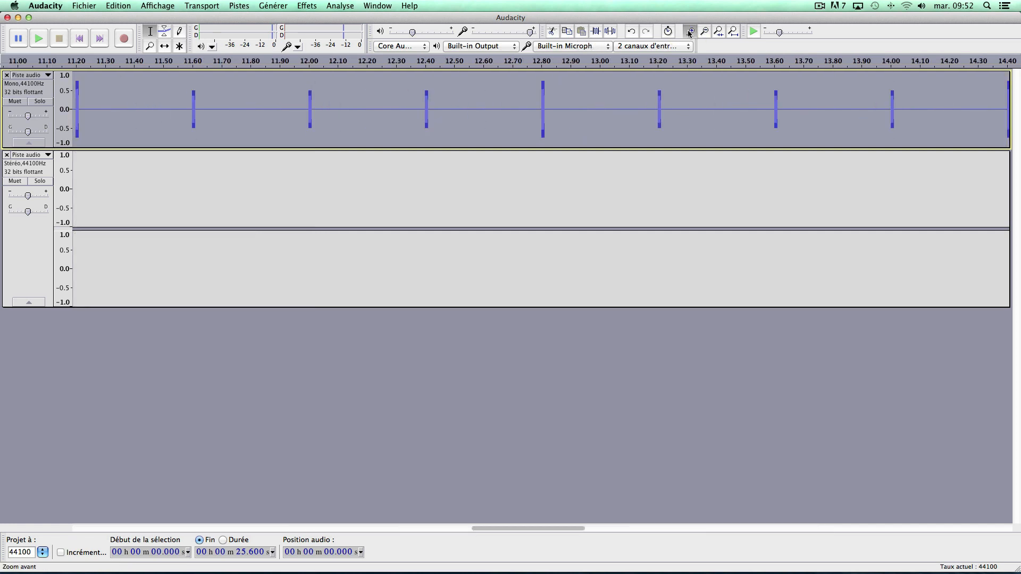
pyautogui.click(689, 33)
pyautogui.click(689, 33)
pyautogui.moveTo(531, 530); pyautogui.dragTo(386, 522)
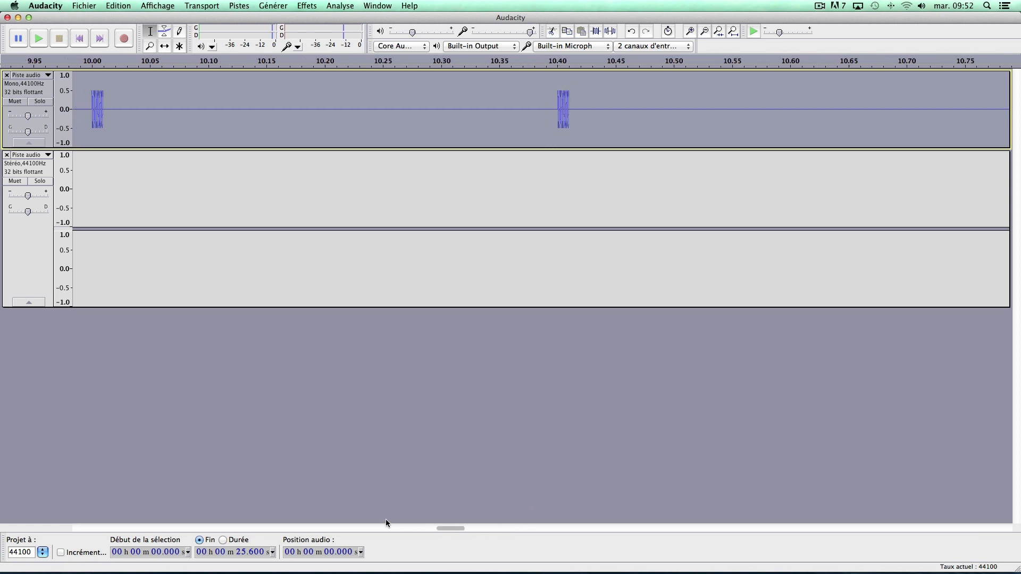
pyautogui.click(170, 531)
pyautogui.click(95, 528)
pyautogui.click(82, 527)
pyautogui.click(81, 526)
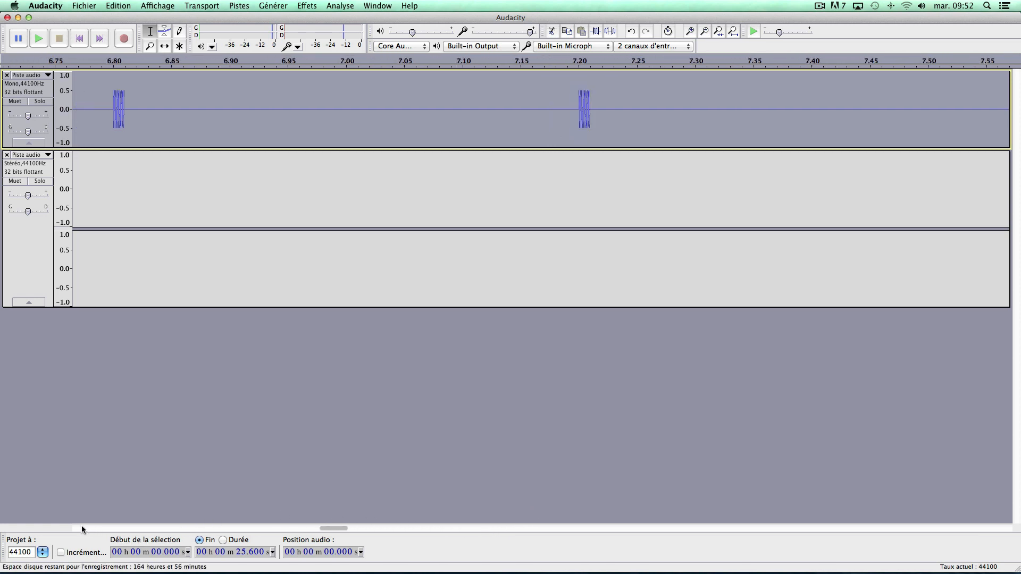
pyautogui.click(82, 527)
pyautogui.click(82, 526)
pyautogui.click(82, 527)
pyautogui.click(82, 526)
pyautogui.click(81, 525)
pyautogui.click(82, 525)
pyautogui.click(82, 526)
pyautogui.click(81, 526)
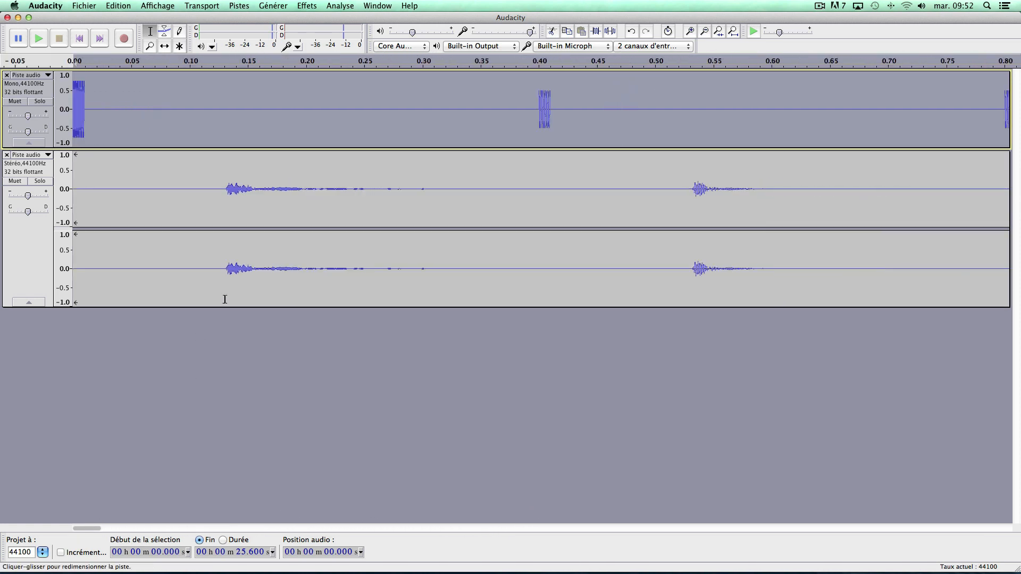
pyautogui.click(734, 32)
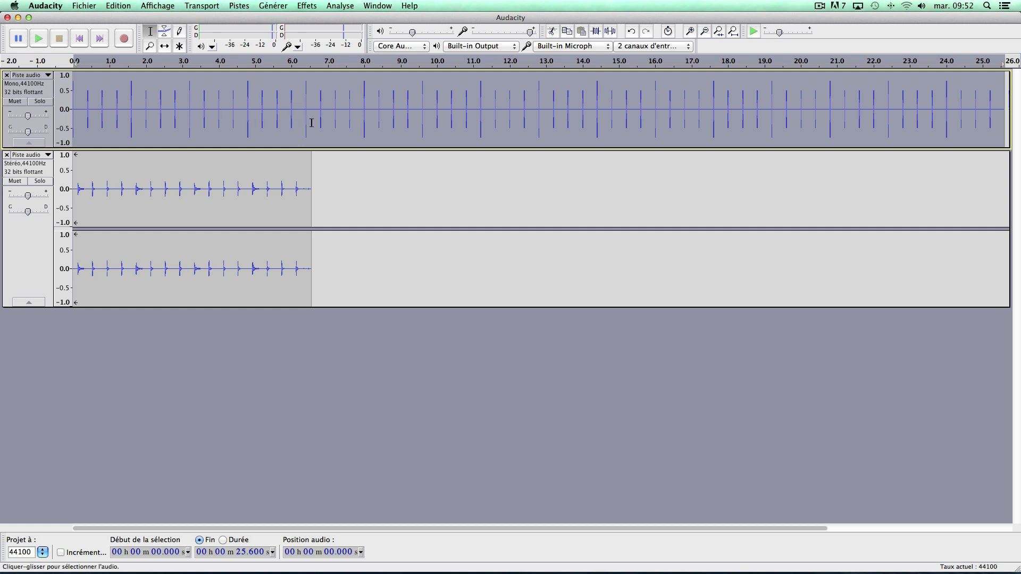
# Delete everything after the end of the recording, from about 6.56 s onward, on both tracks.
pyautogui.moveTo(312, 123); pyautogui.dragTo(969, 220)
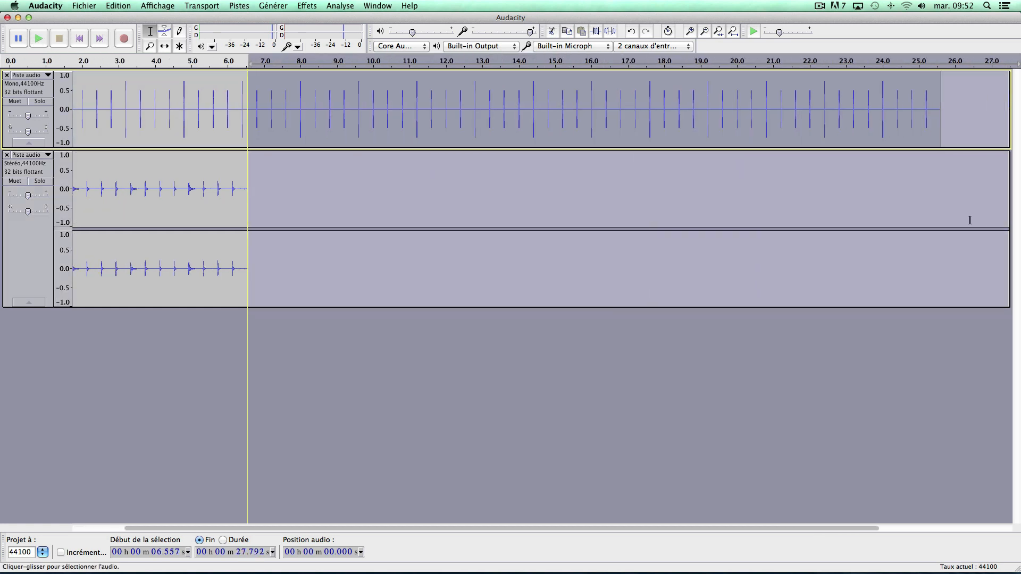
pyautogui.press('Delete')
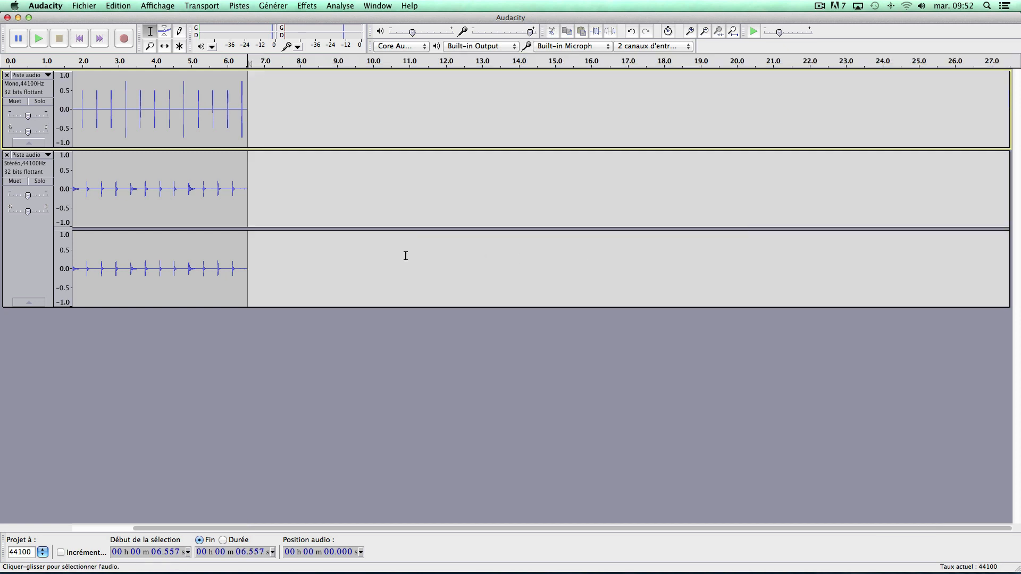
pyautogui.click(733, 32)
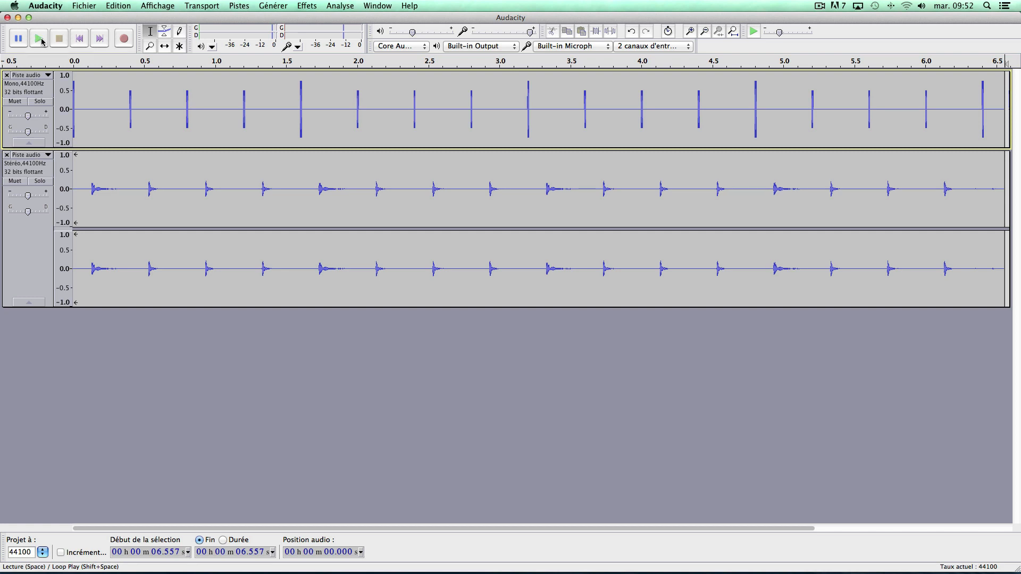
# Play both tracks together from the beginning to hear the delay between them.
pyautogui.click(79, 38)
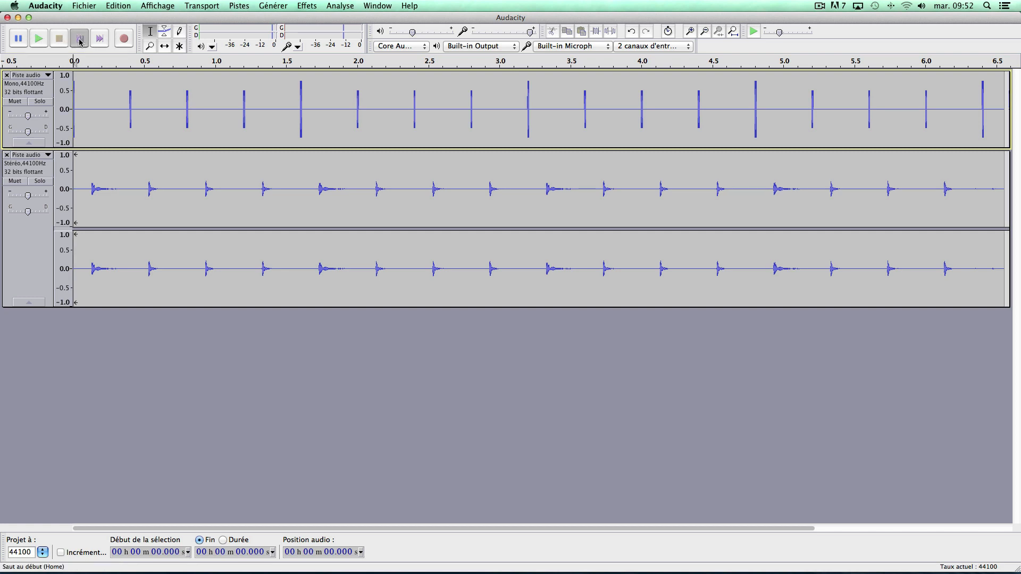
pyautogui.click(39, 39)
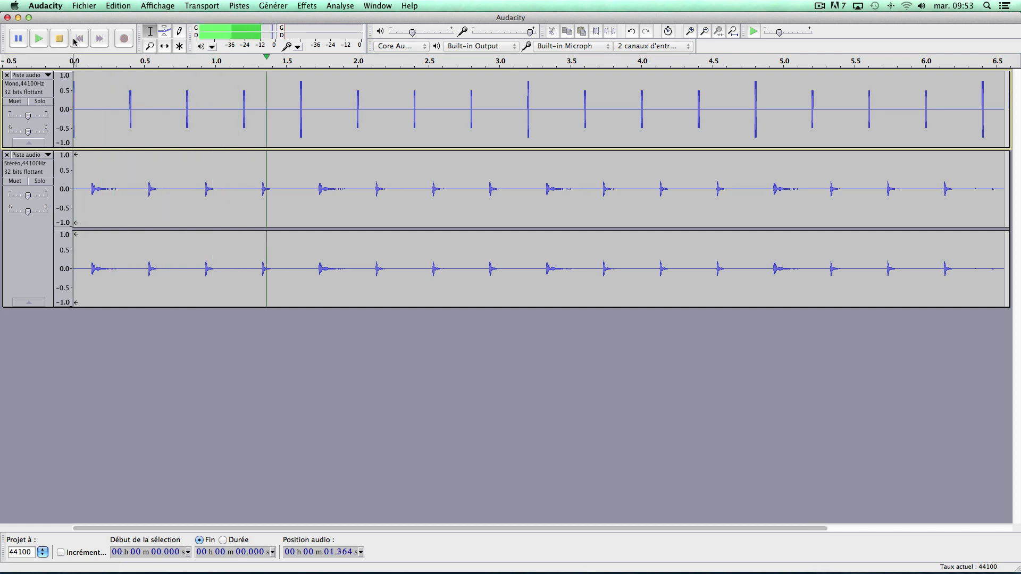
pyautogui.click(59, 39)
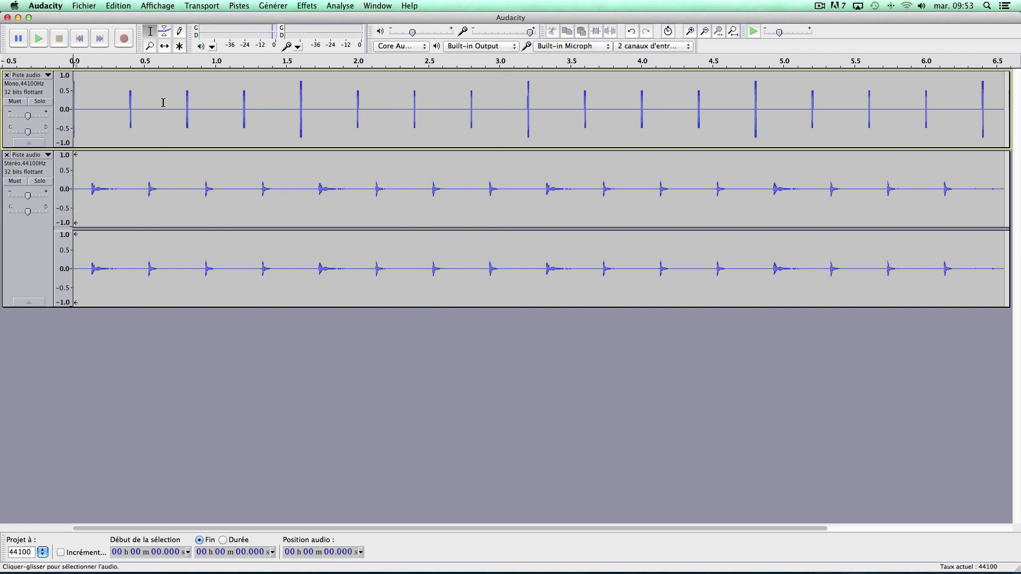
# Measure the delay by selecting from the end of the first generated click to the onset of the recorded click.
pyautogui.click(690, 32)
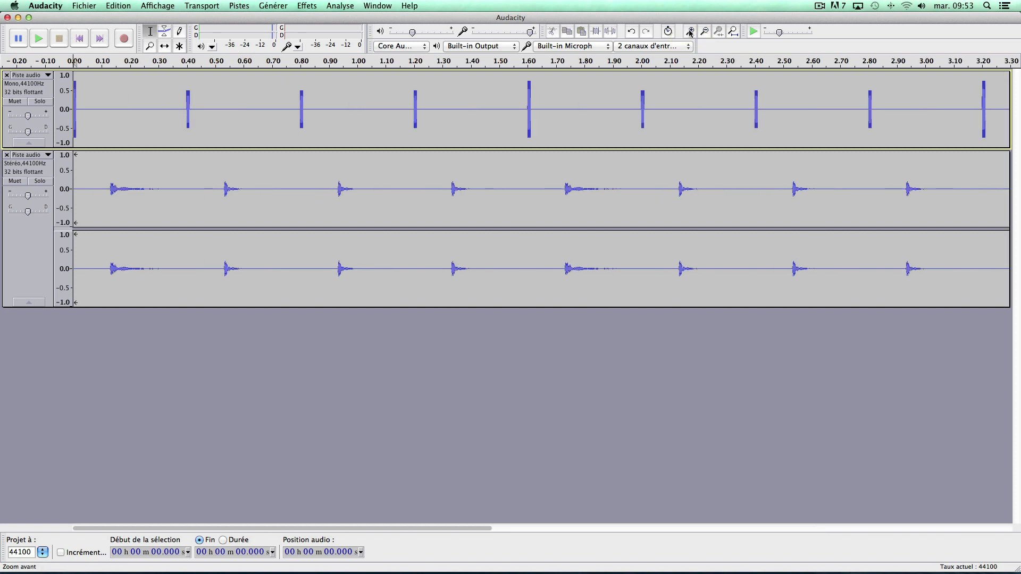
pyautogui.click(689, 32)
pyautogui.click(690, 32)
pyautogui.click(690, 31)
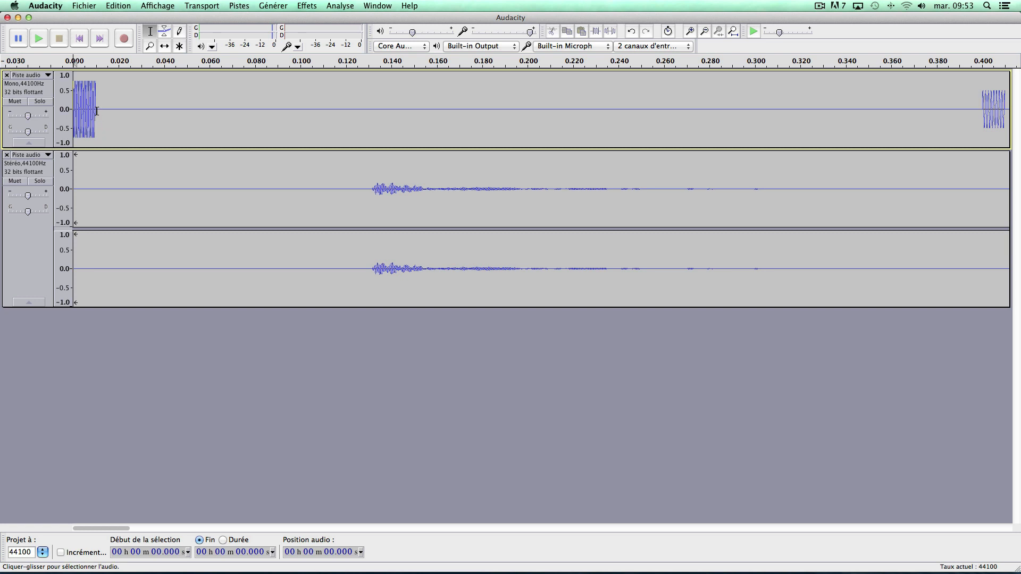
pyautogui.moveTo(96, 110); pyautogui.dragTo(371, 211)
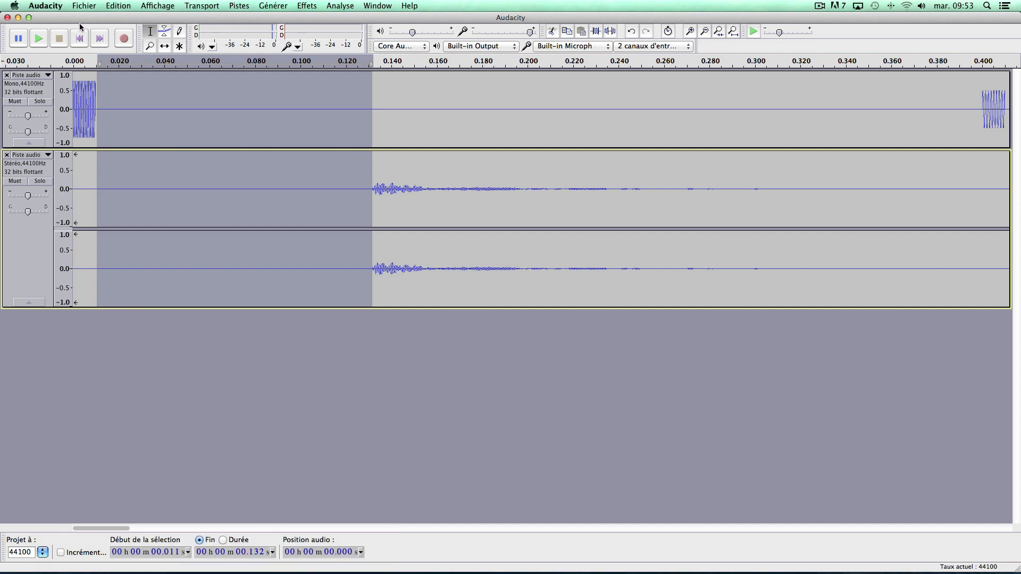
# Set the latency correction in the recording preferences to -262 milliseconds.
pyautogui.click(45, 6)
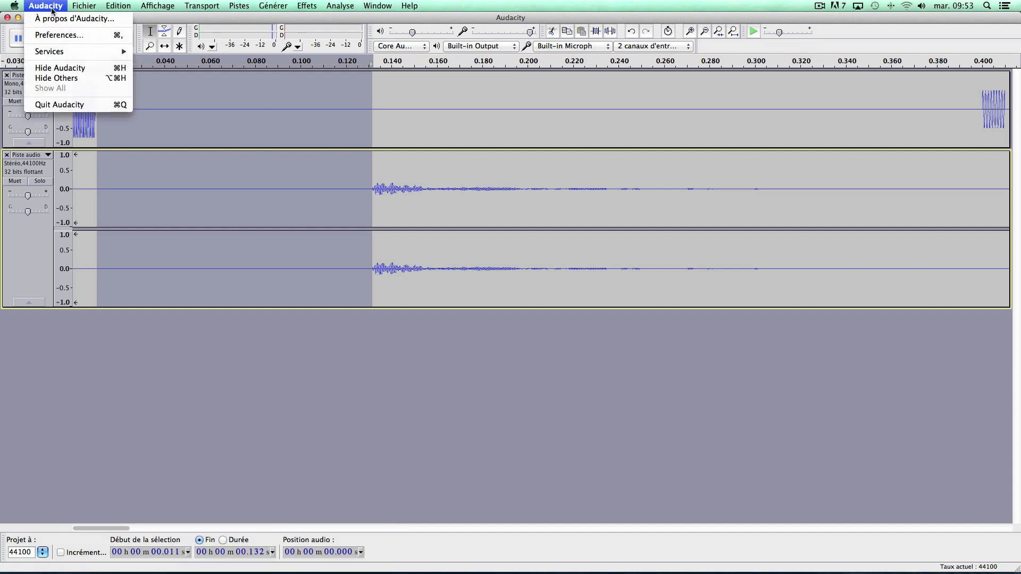
pyautogui.click(51, 34)
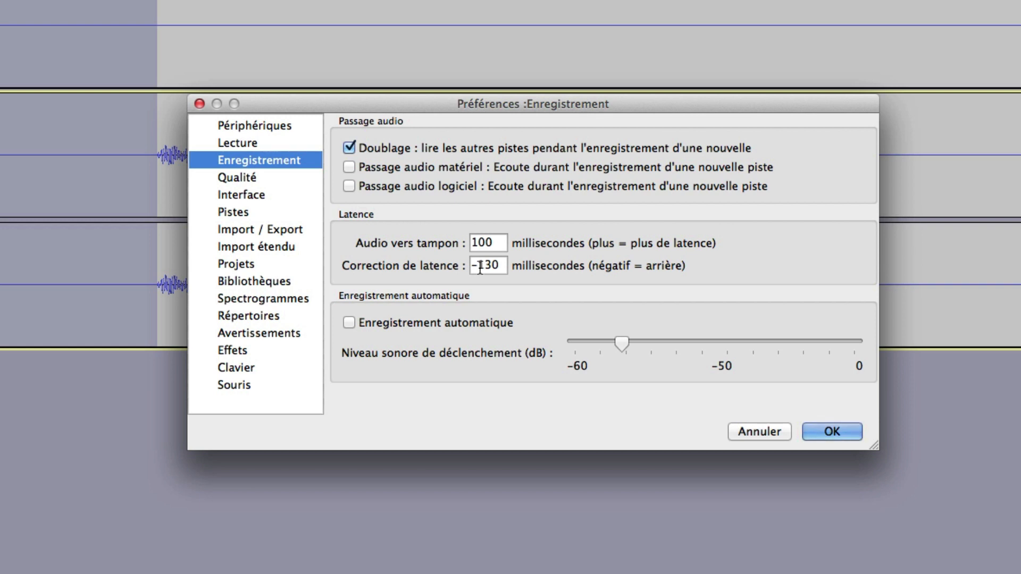
pyautogui.moveTo(480, 269); pyautogui.dragTo(500, 268)
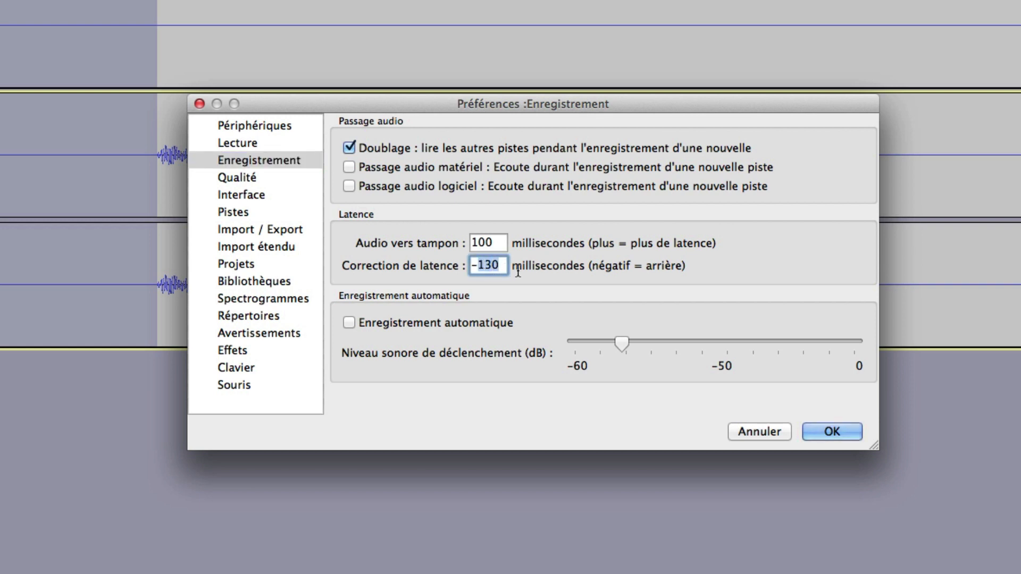
pyautogui.write('262')
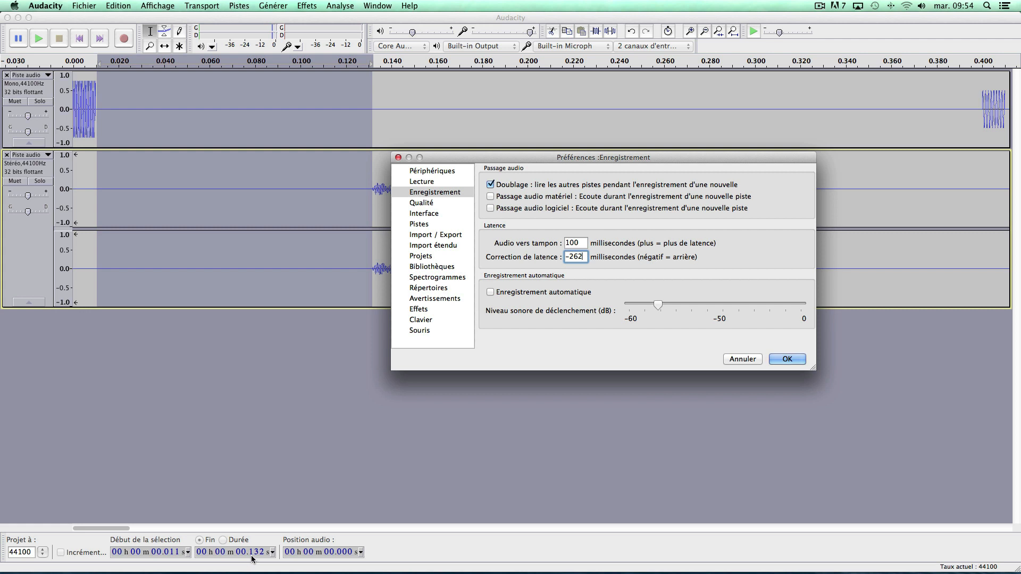
pyautogui.click(780, 359)
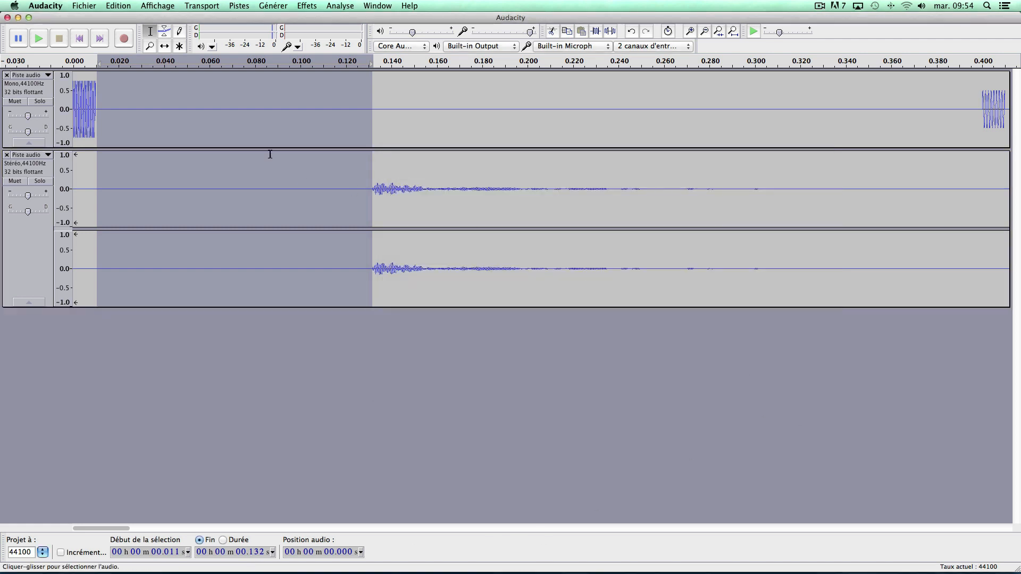
# Mute the first recorded track and record a new take of the clicks from the beginning for about 3.4 seconds.
pyautogui.click(733, 32)
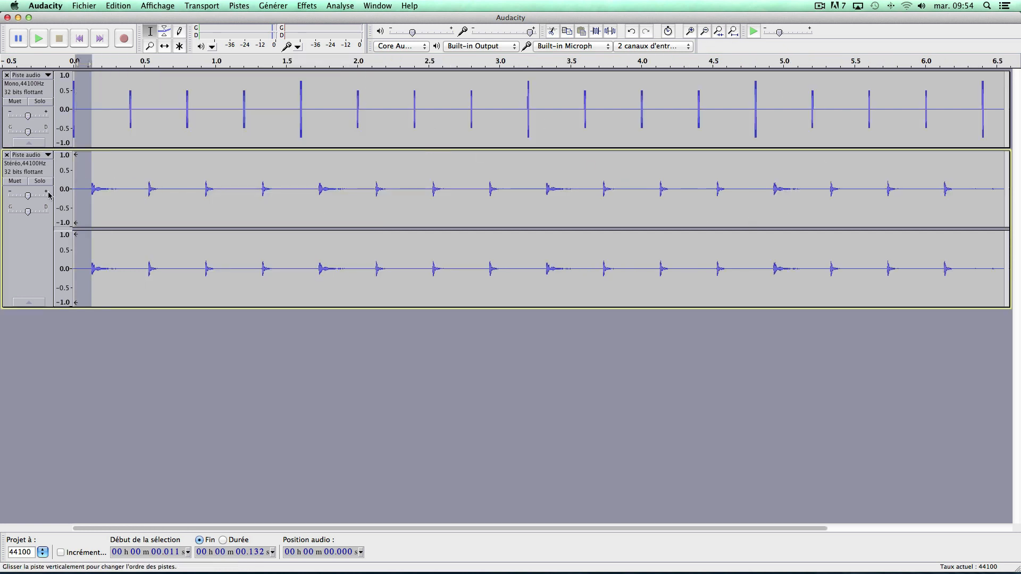
pyautogui.click(15, 180)
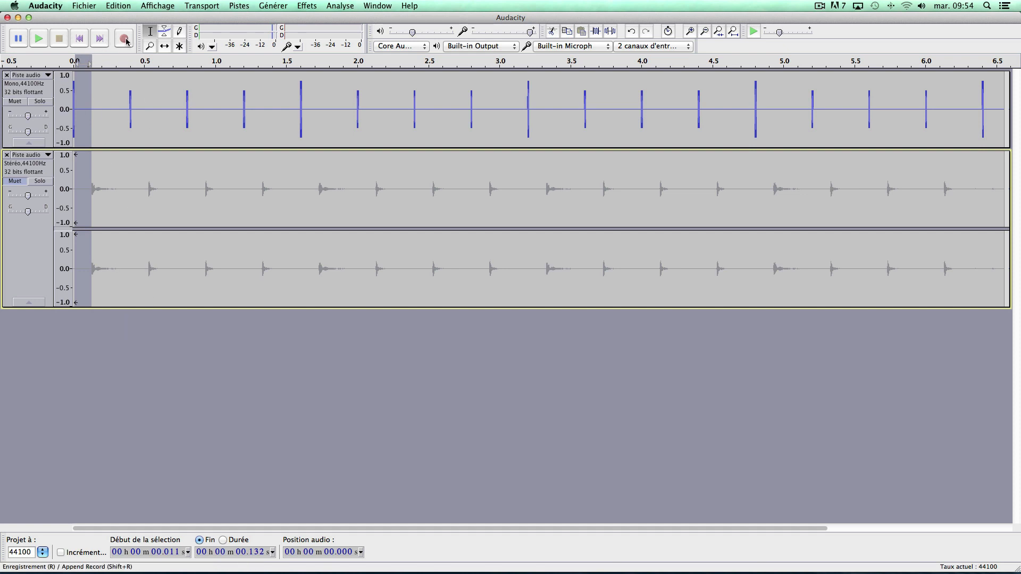
pyautogui.click(82, 99)
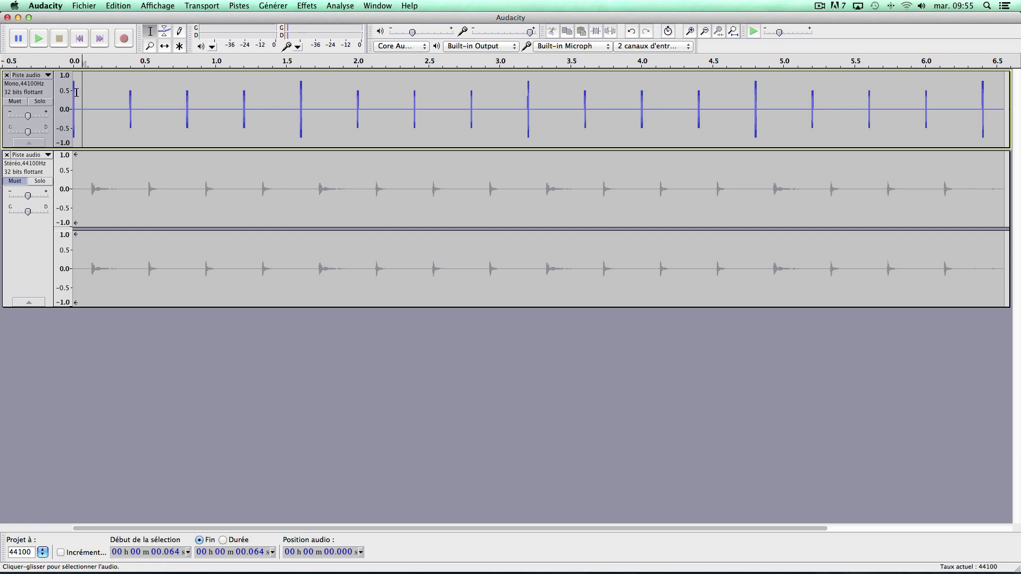
pyautogui.click(78, 39)
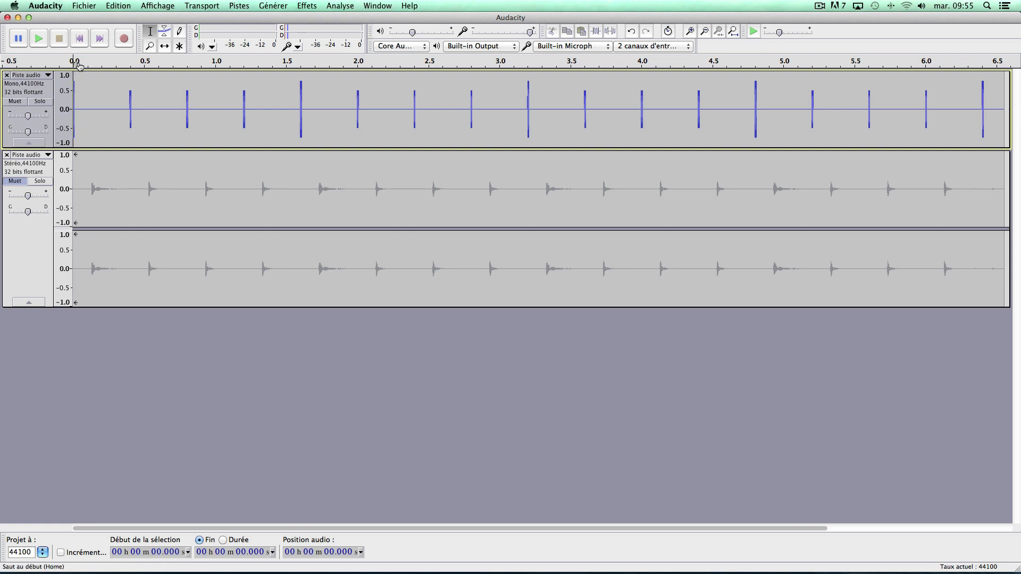
pyautogui.click(124, 38)
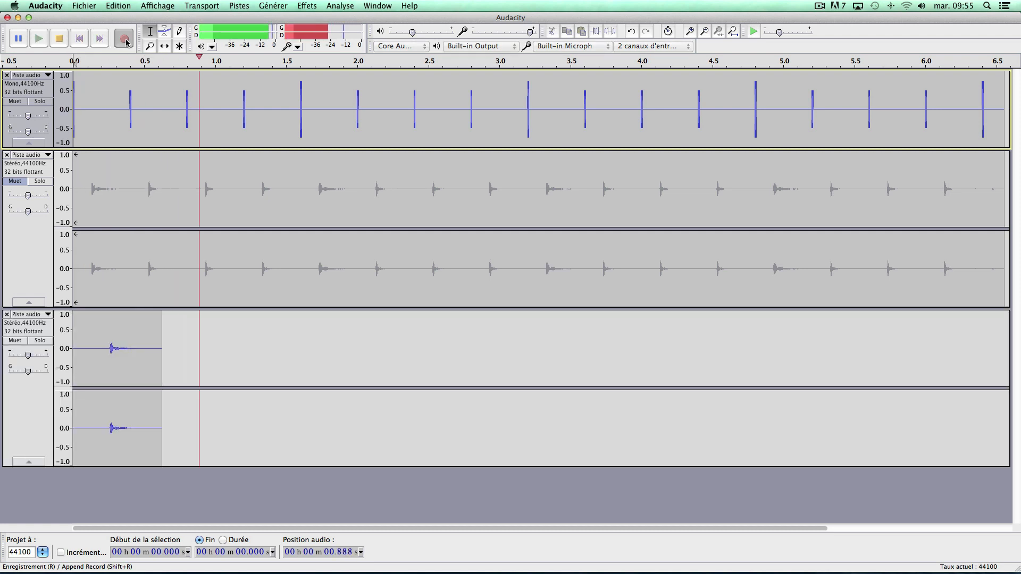
pyautogui.click(59, 39)
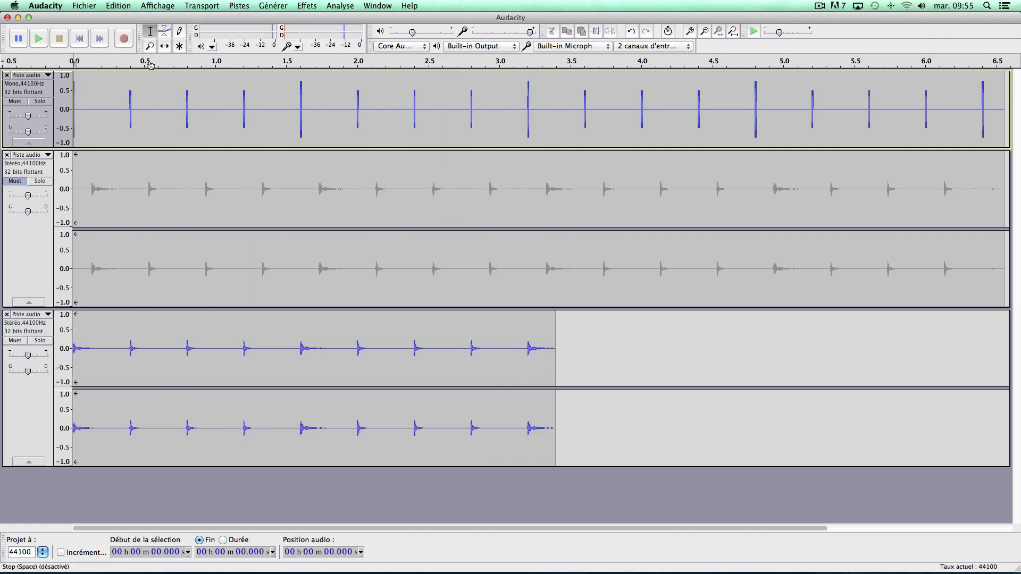
# Delete the muted first recording and play the click track together with the new take from the beginning for about 3.3 seconds.
pyautogui.click(7, 155)
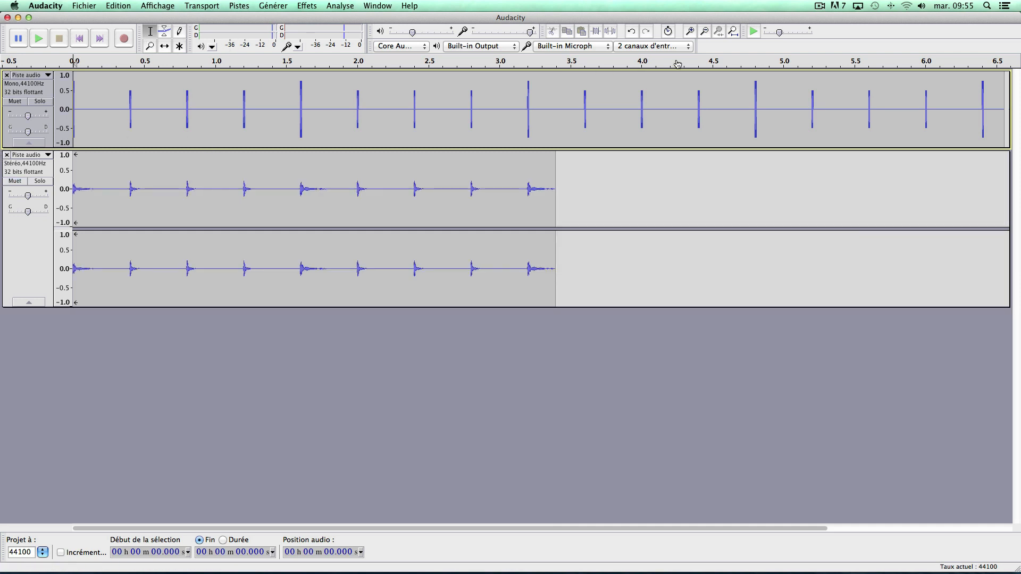
pyautogui.click(689, 32)
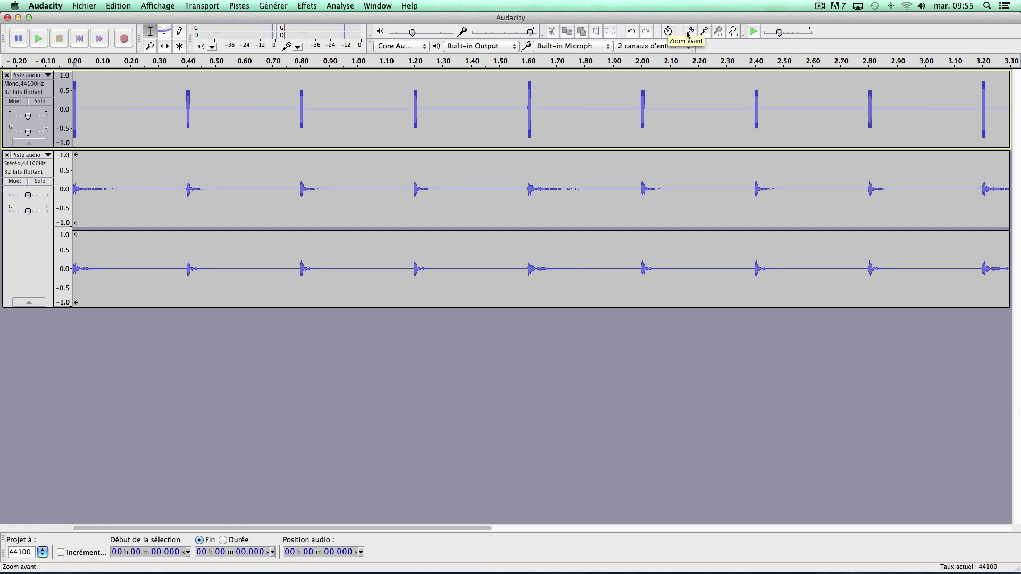
pyautogui.click(732, 33)
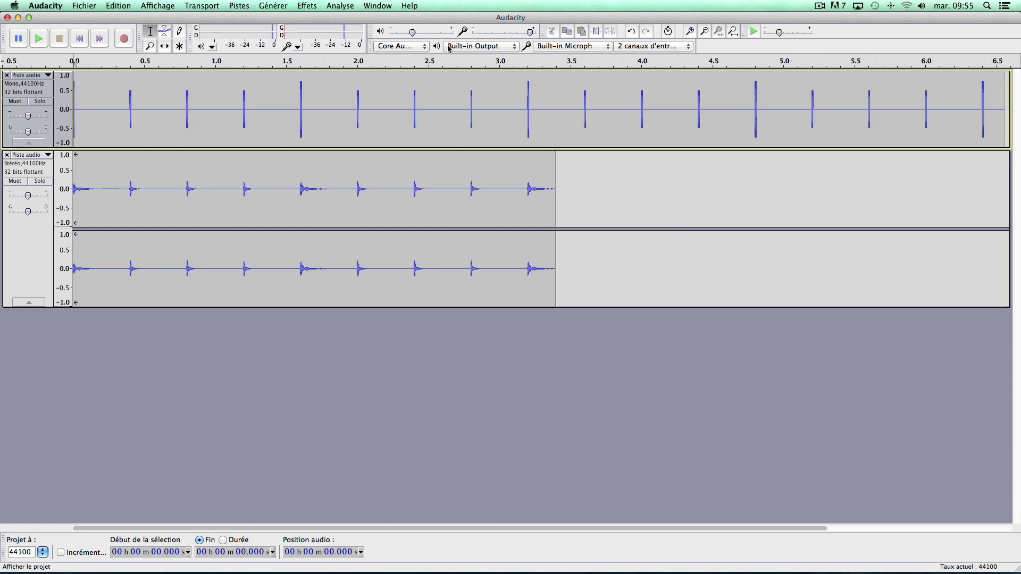
pyautogui.click(39, 41)
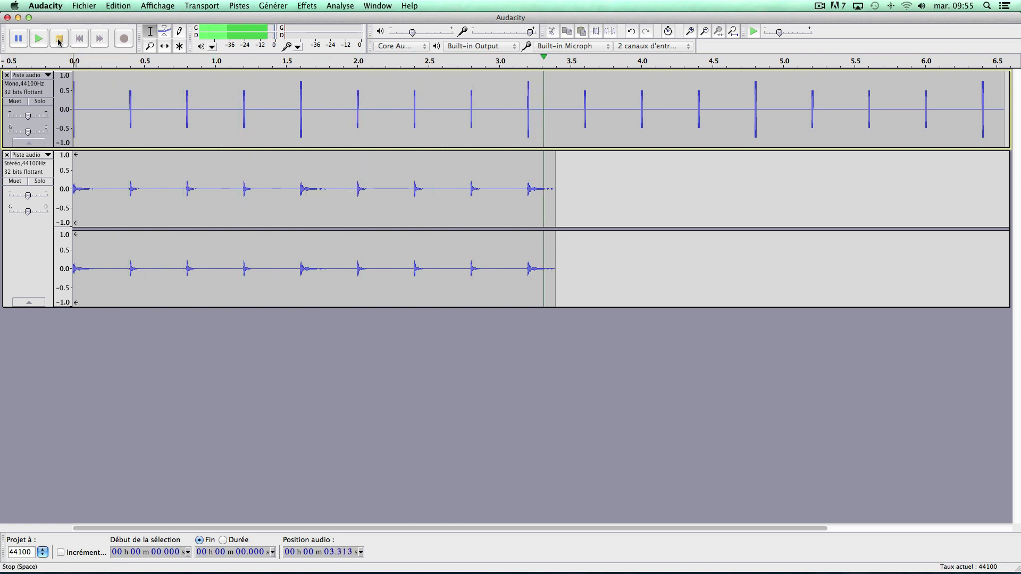
pyautogui.click(59, 41)
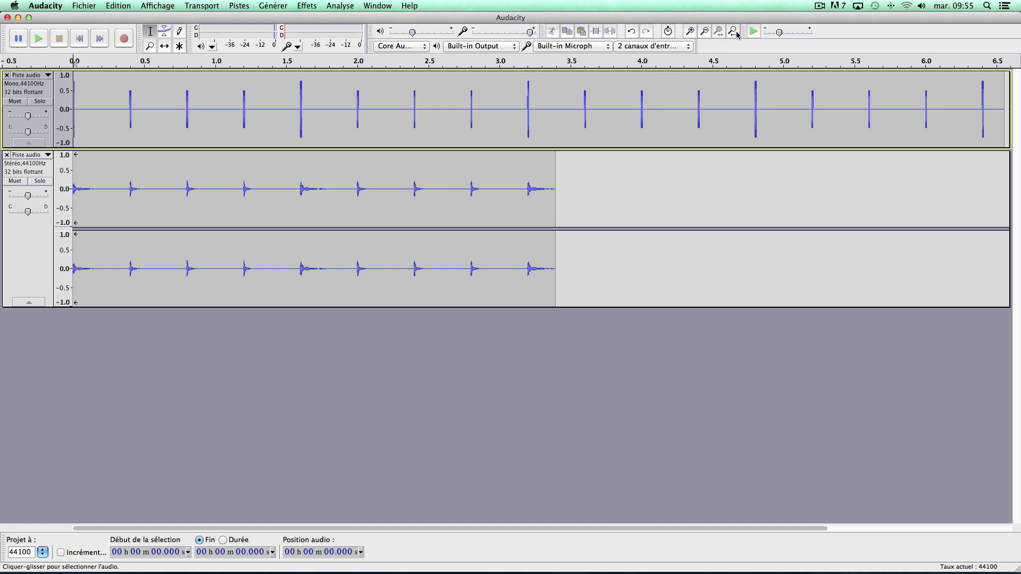
# Examine closely how the onset of the first recorded click lines up with the first generated click at the start of the timeline.
pyautogui.click(690, 33)
pyautogui.click(690, 33)
pyautogui.click(691, 33)
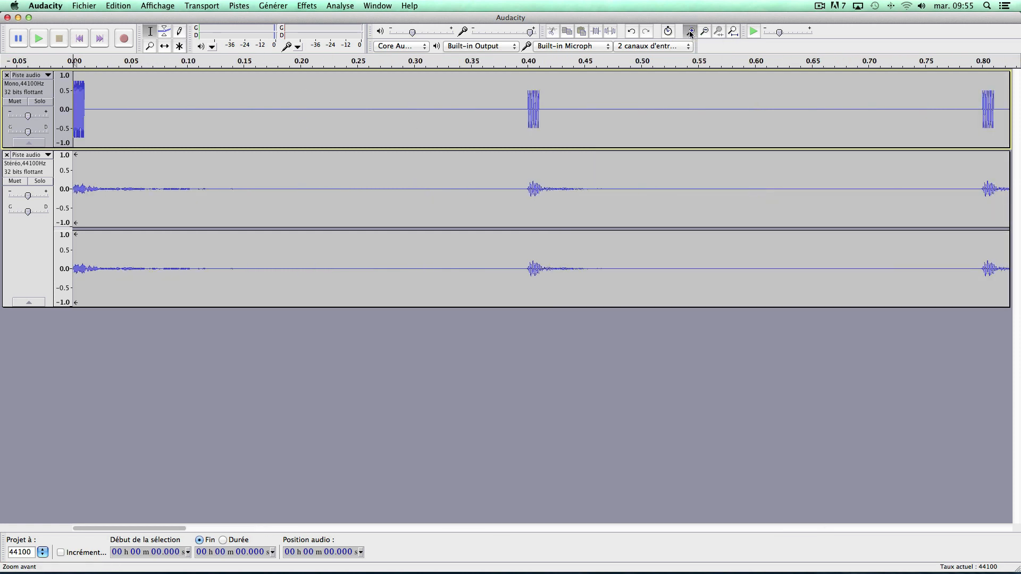
pyautogui.click(690, 33)
pyautogui.click(690, 33)
pyautogui.click(690, 33)
pyautogui.click(691, 33)
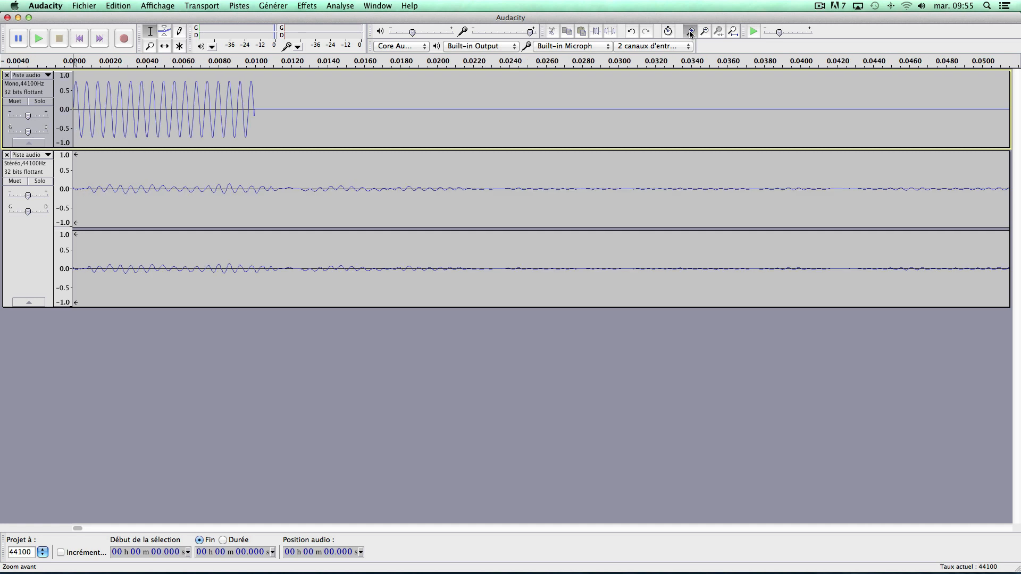
pyautogui.click(690, 33)
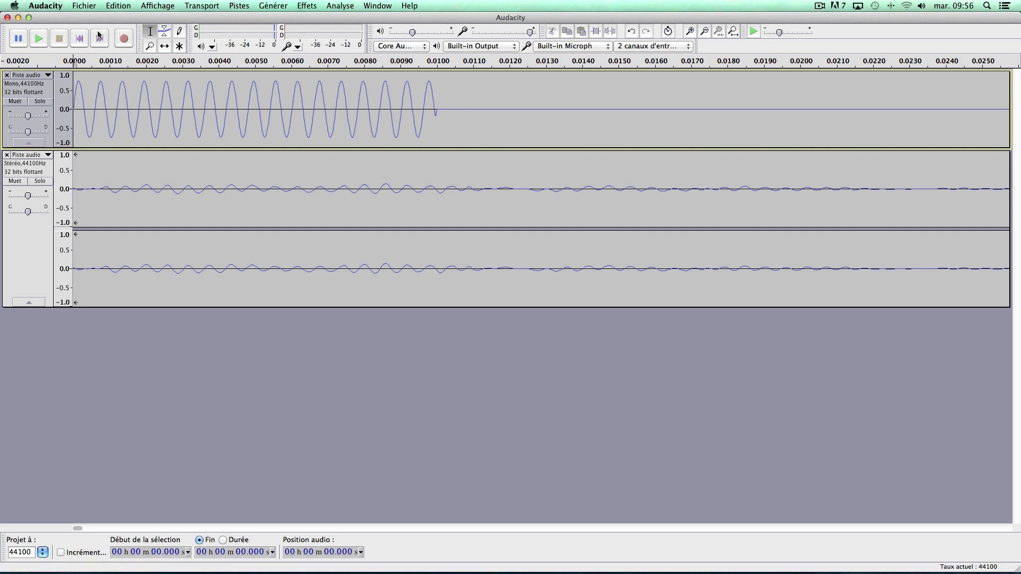
pyautogui.click(734, 33)
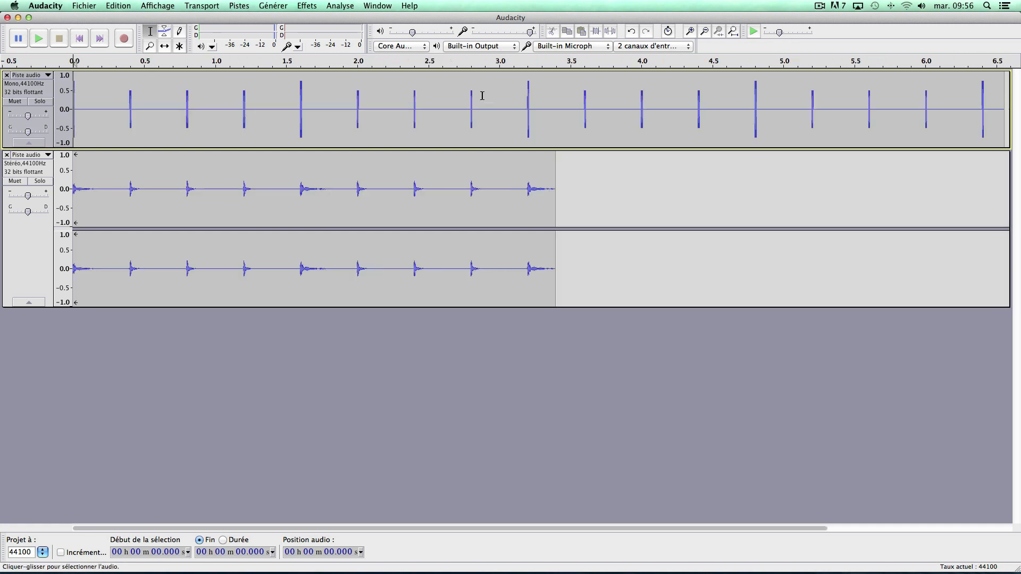